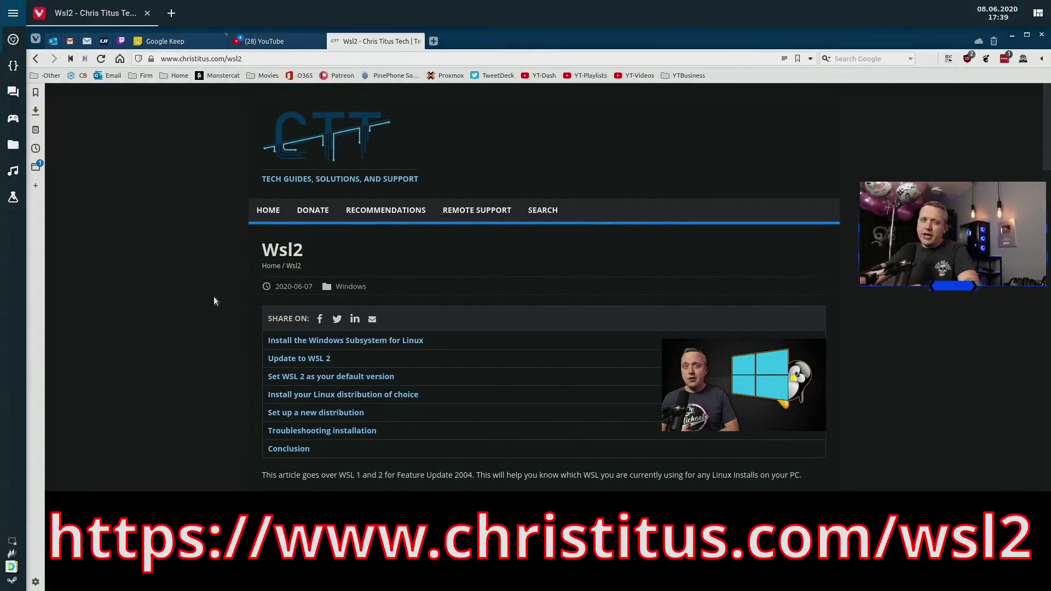
Scroll the christitus.com Wsl2 article down to its Windows Subsystem for Linux installation section
scroll(213, 297, "down", 1)
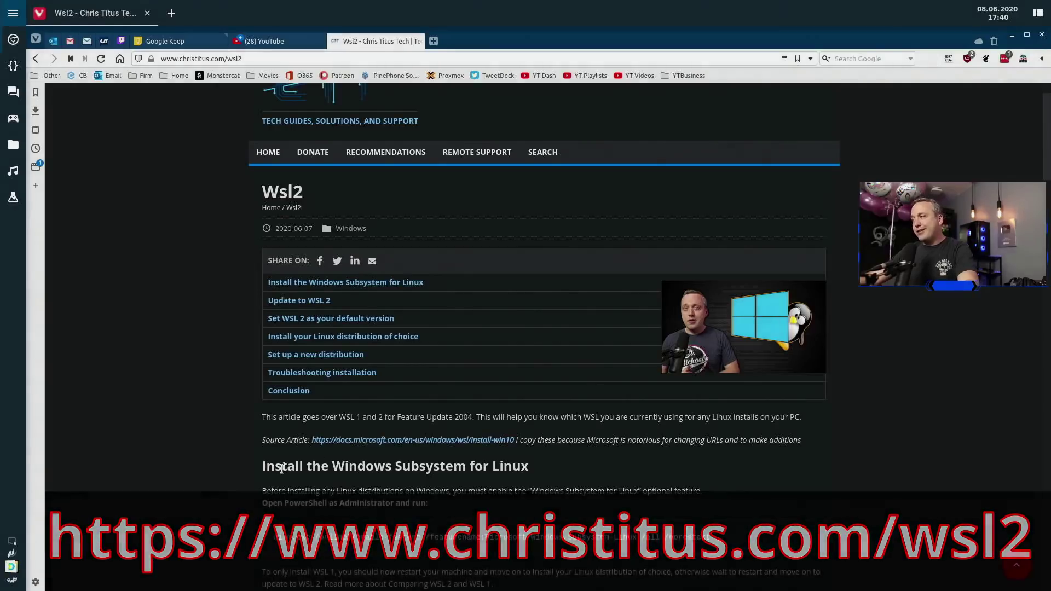
Scroll the Wsl2 article down to the dism and VirtualMachinePlatform commands
scroll(281, 467, "down", 2)
scroll(281, 468, "down", 4)
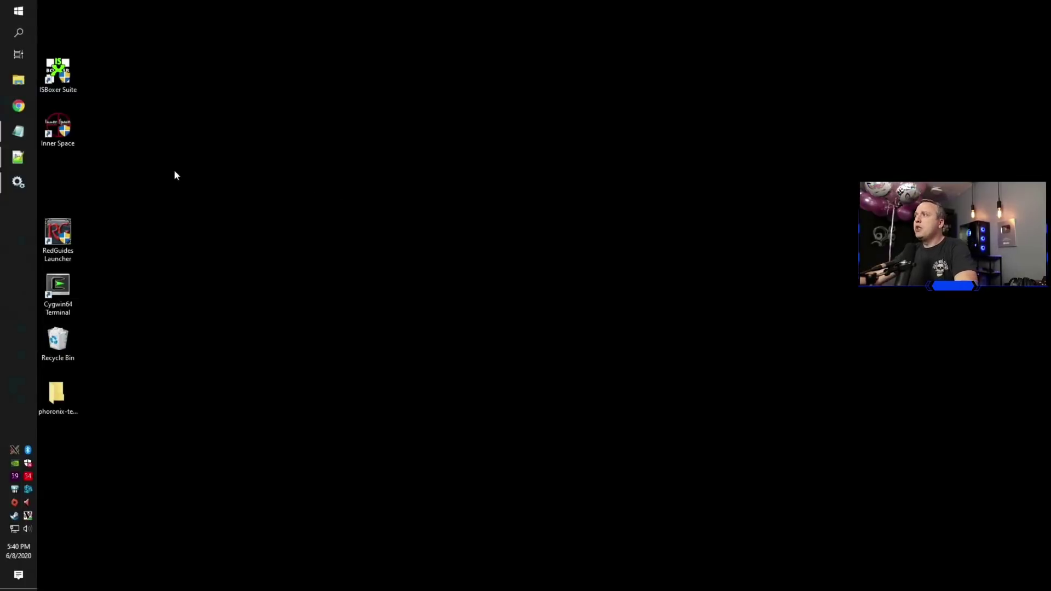
right_click(18, 11)
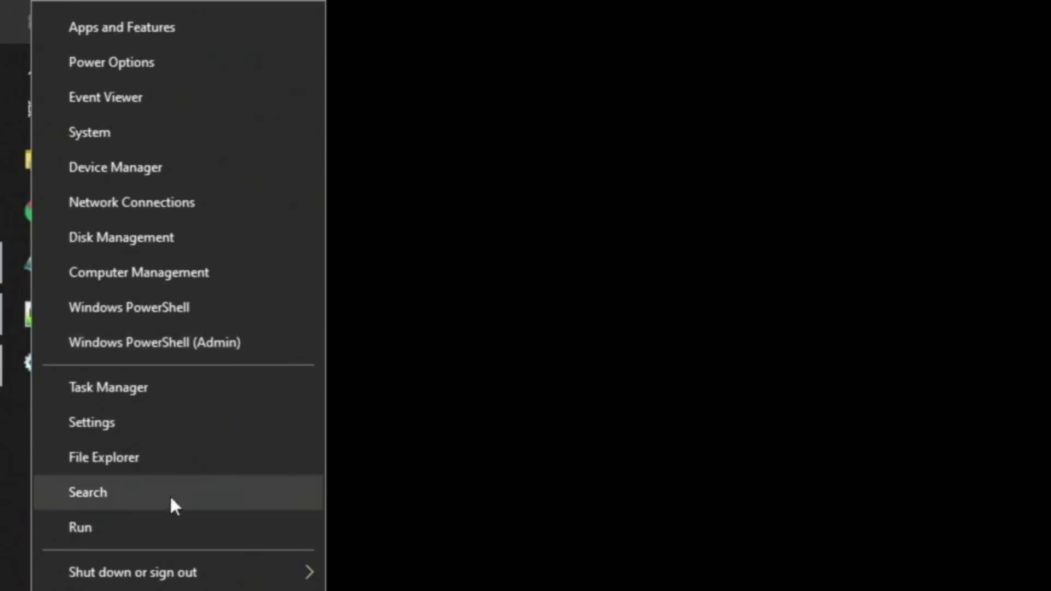
left_click(141, 527)
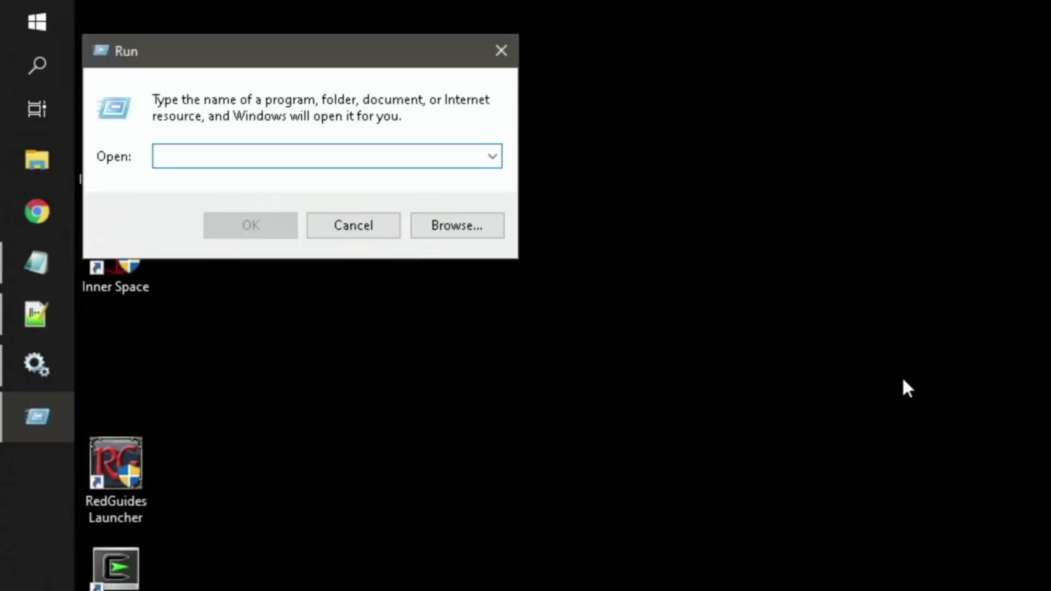
type("appwiz.cpl")
key("Return")
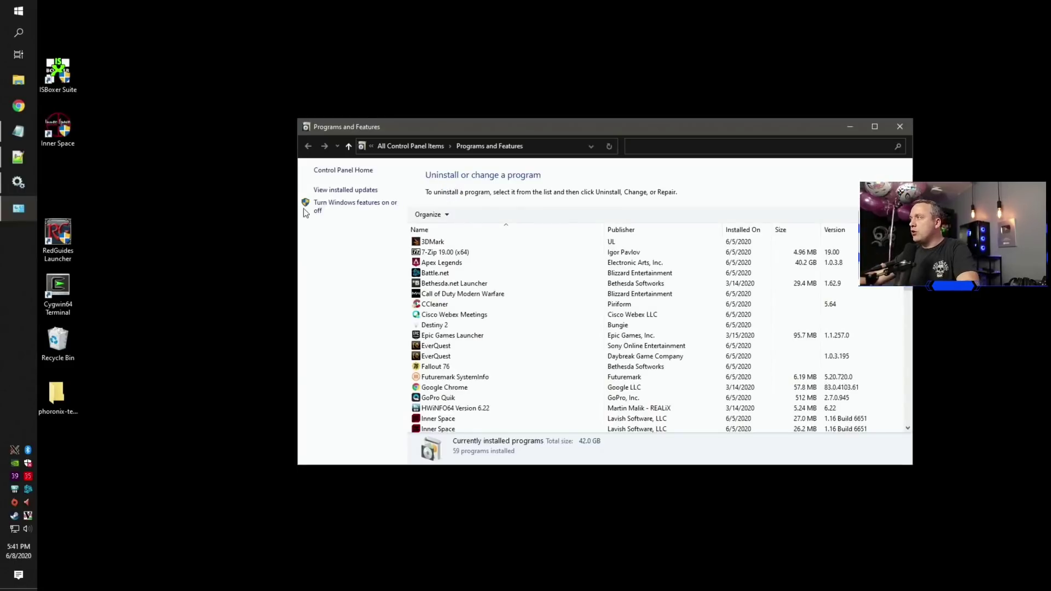
left_click(324, 210)
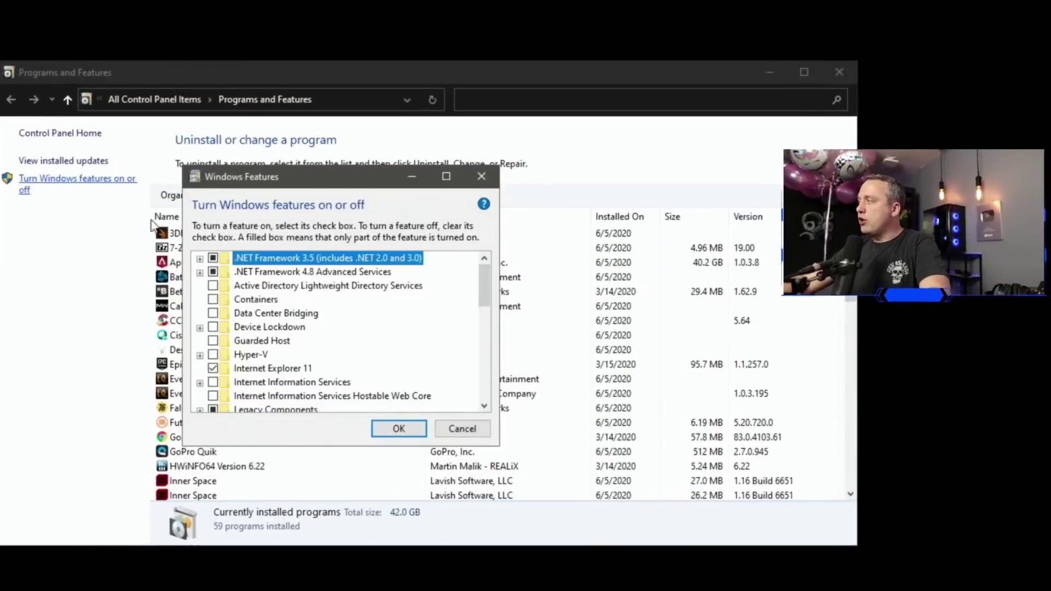
scroll(475, 336, "down", 5)
scroll(467, 339, "down", 4)
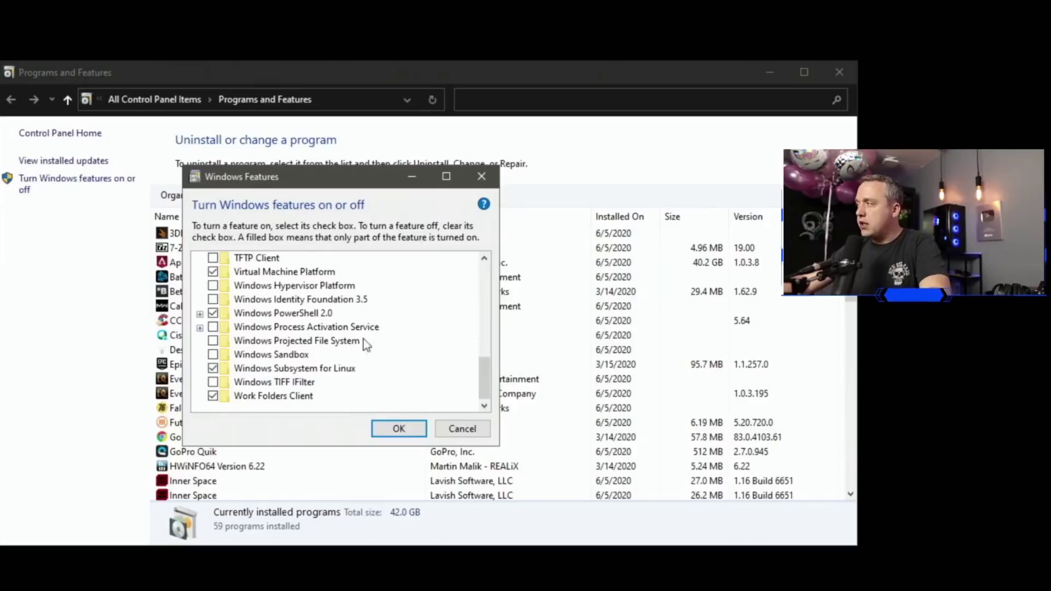
left_click(279, 370)
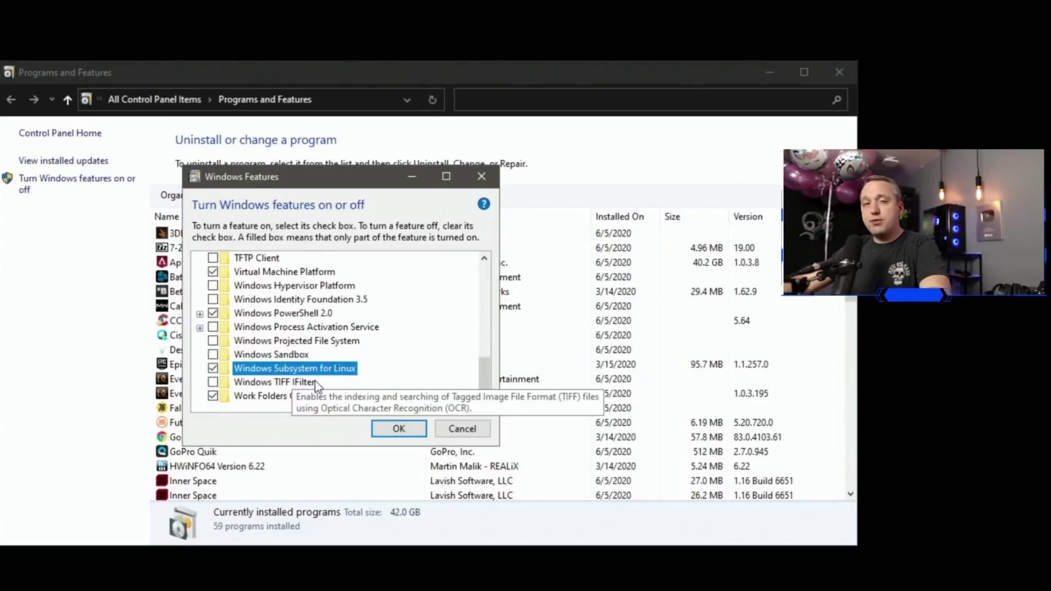
left_click(282, 272)
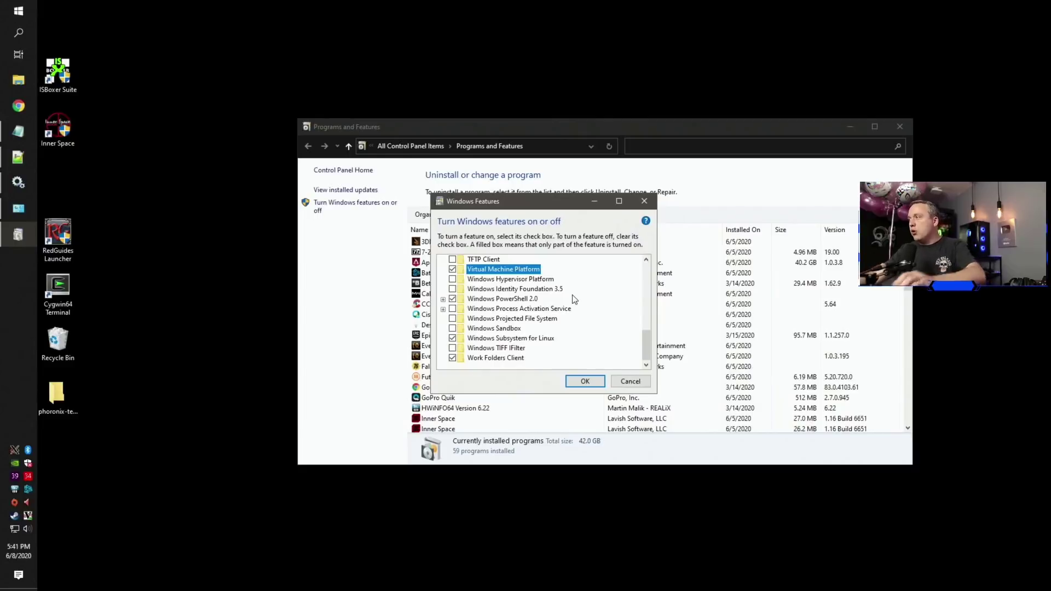
left_click(636, 382)
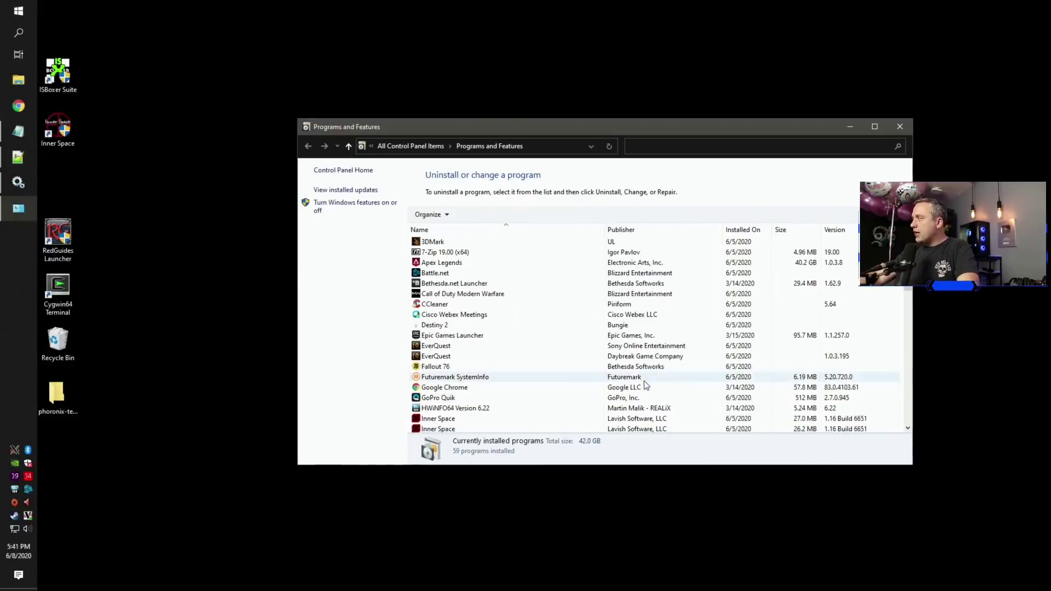
left_click(901, 127)
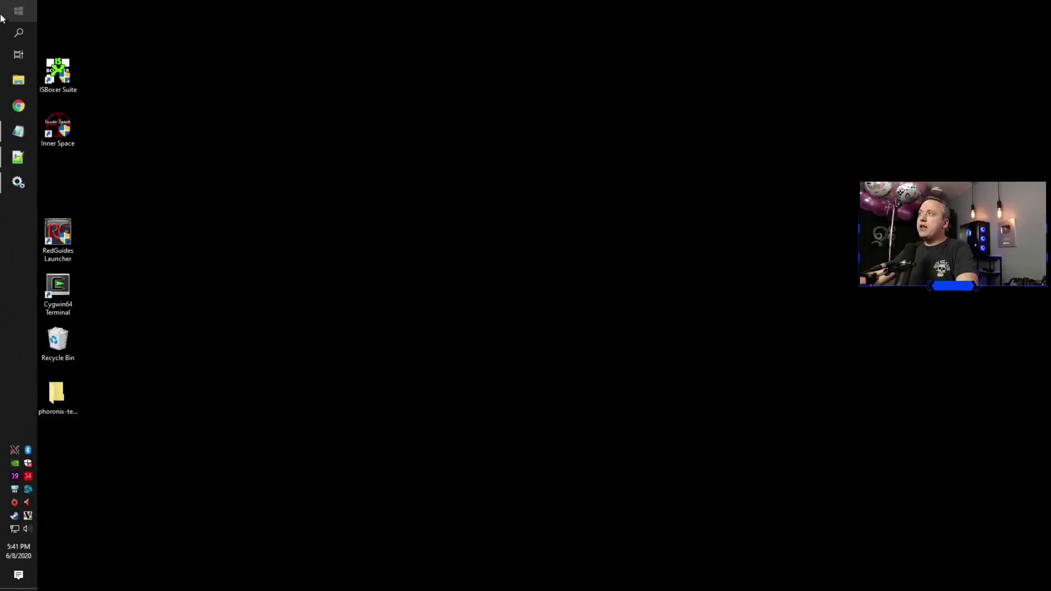
right_click(18, 11)
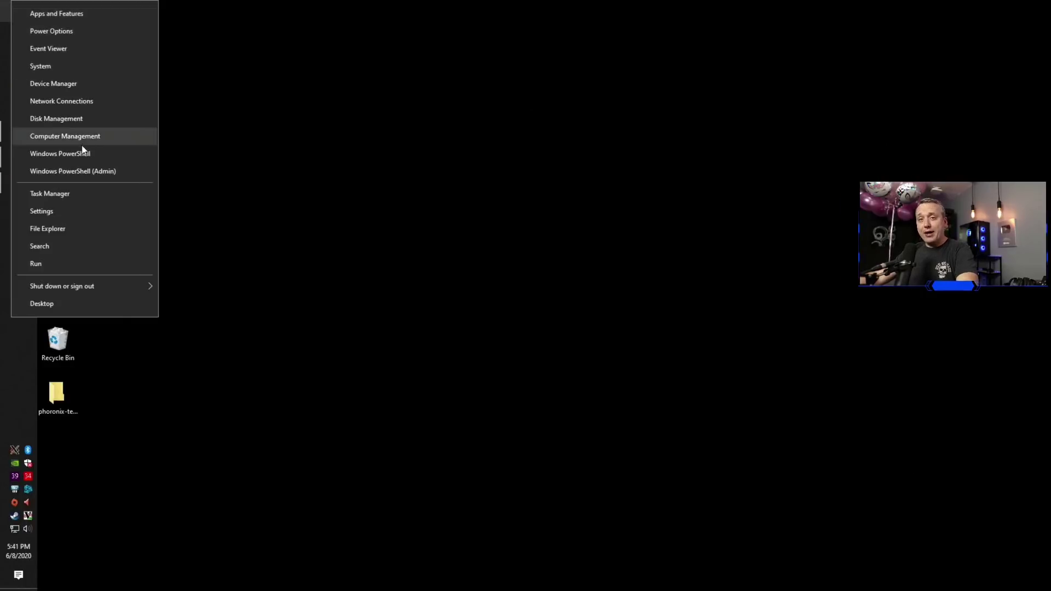
Run wsl in an administrator PowerShell to reach a Linux shell prompt in system32
left_click(82, 171)
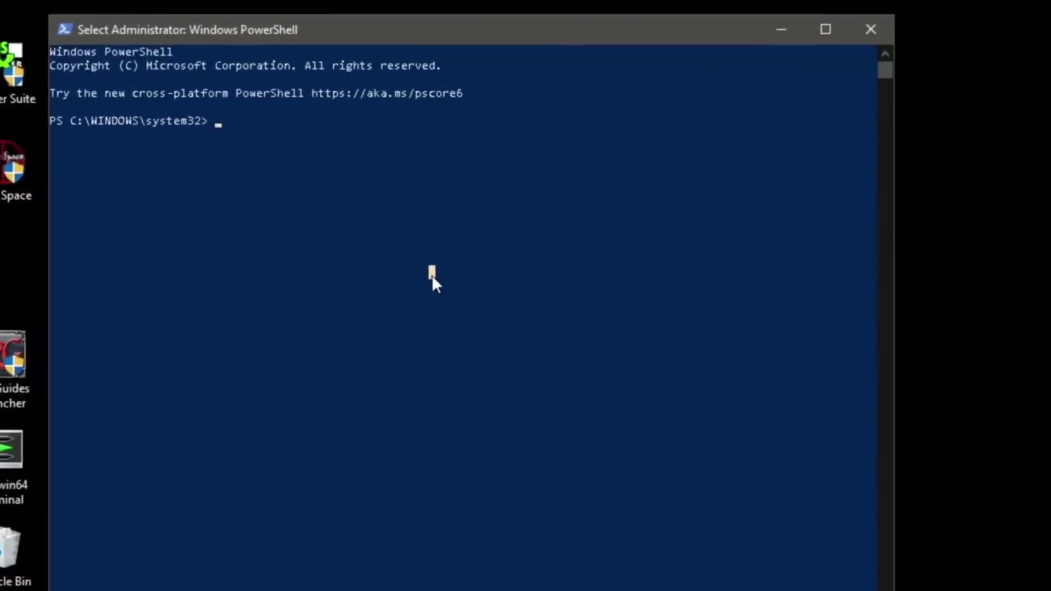
type("wsl")
key("Return")
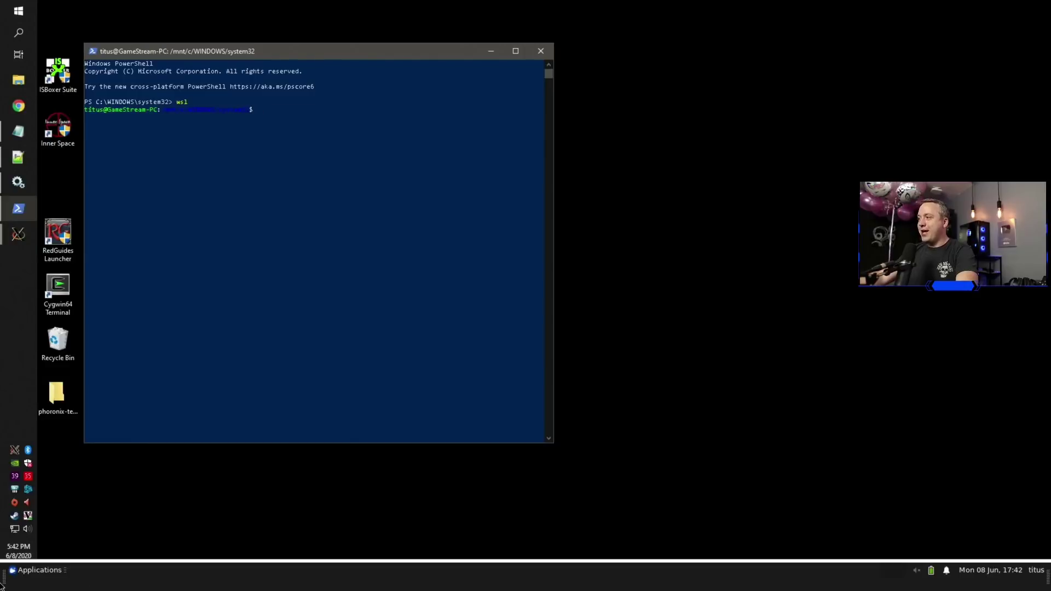
left_click(25, 572)
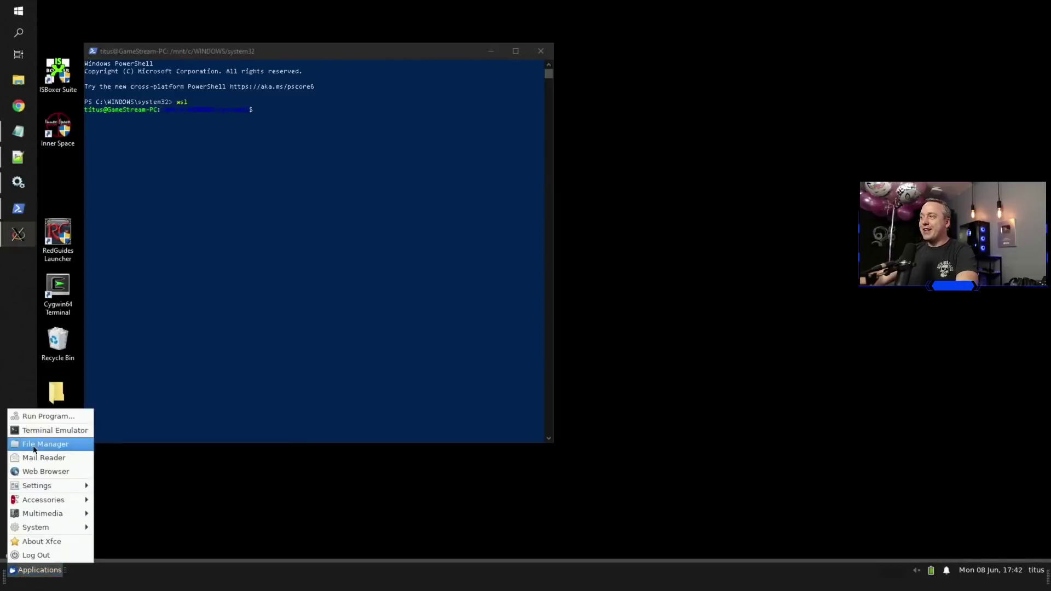
mouse_move(63, 503)
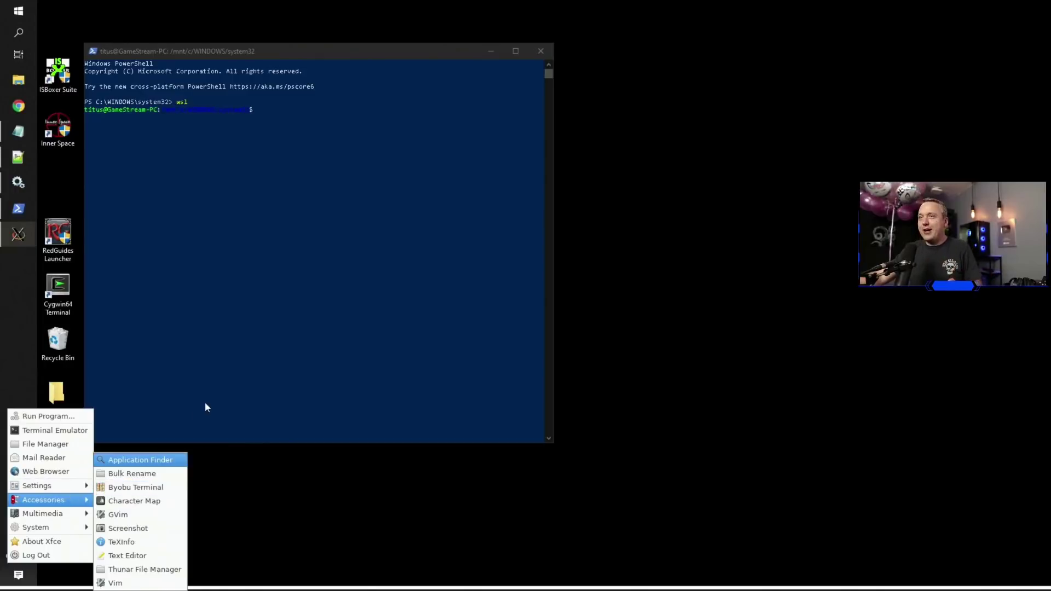
left_click(256, 346)
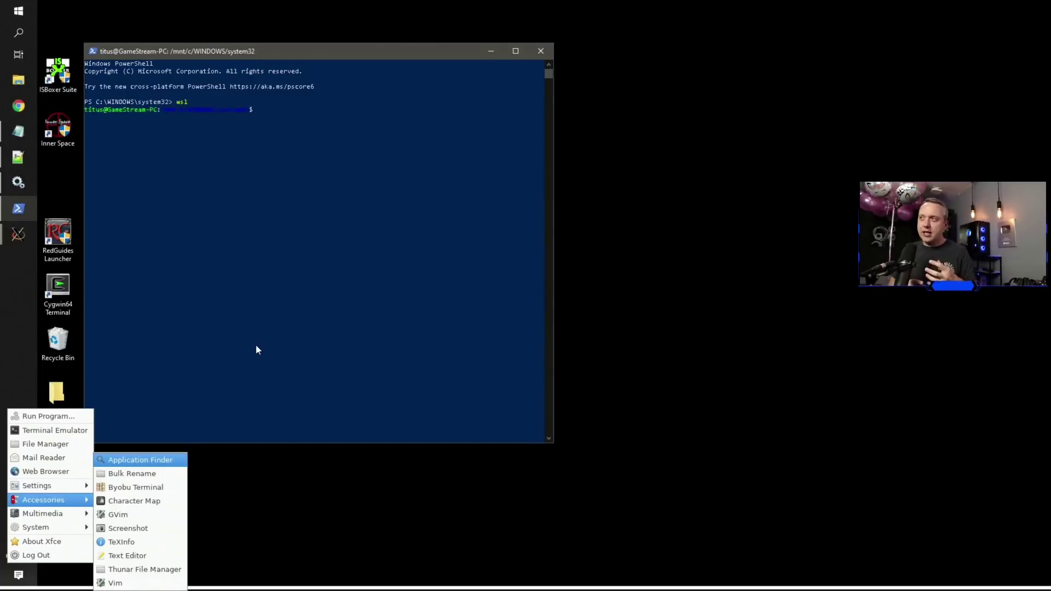
left_click(255, 344)
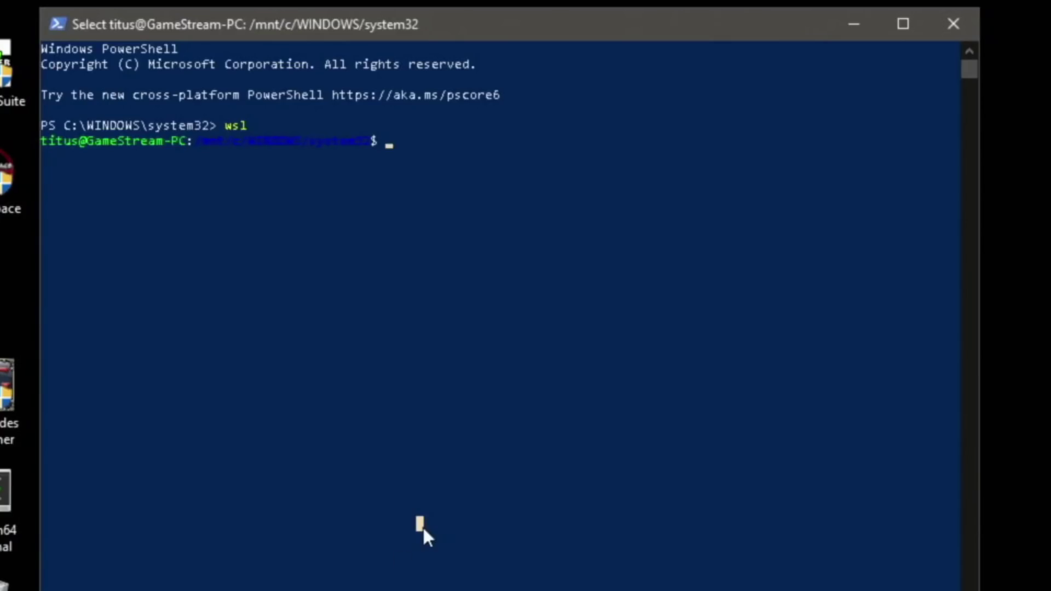
Exit WSL back to PowerShell and display the wsl --help usage text
key("Escape")
left_click(487, 286)
type("exit")
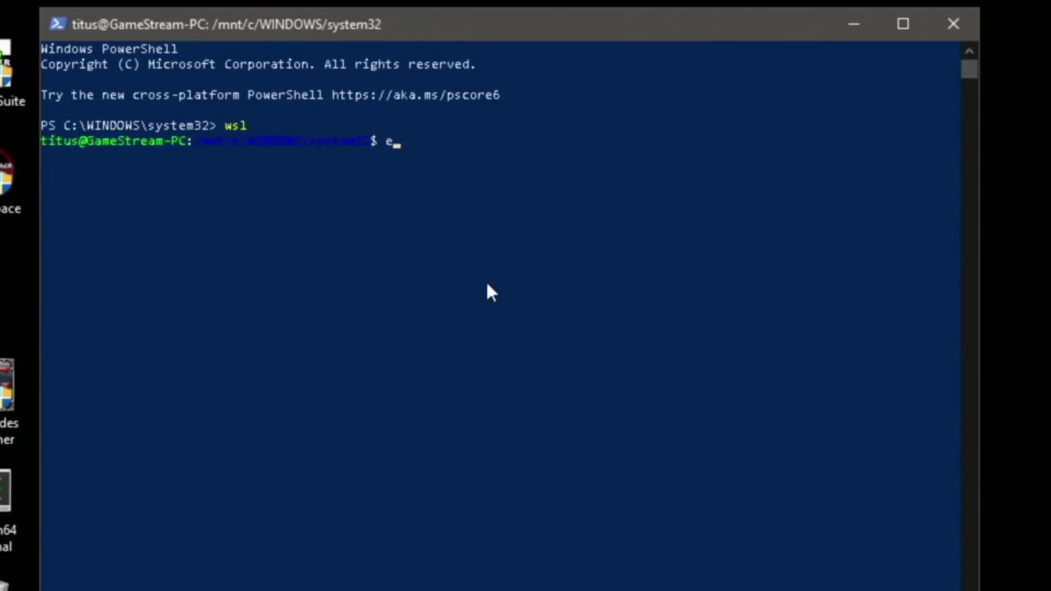
key("Return")
left_click(474, 370)
type("wsl")
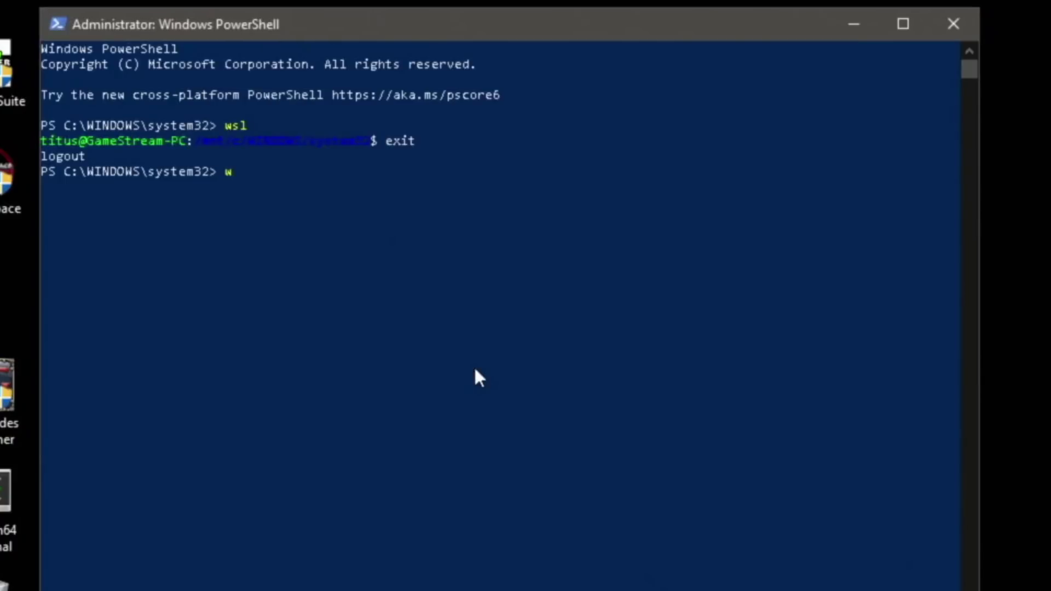
type(" --help")
key("Return")
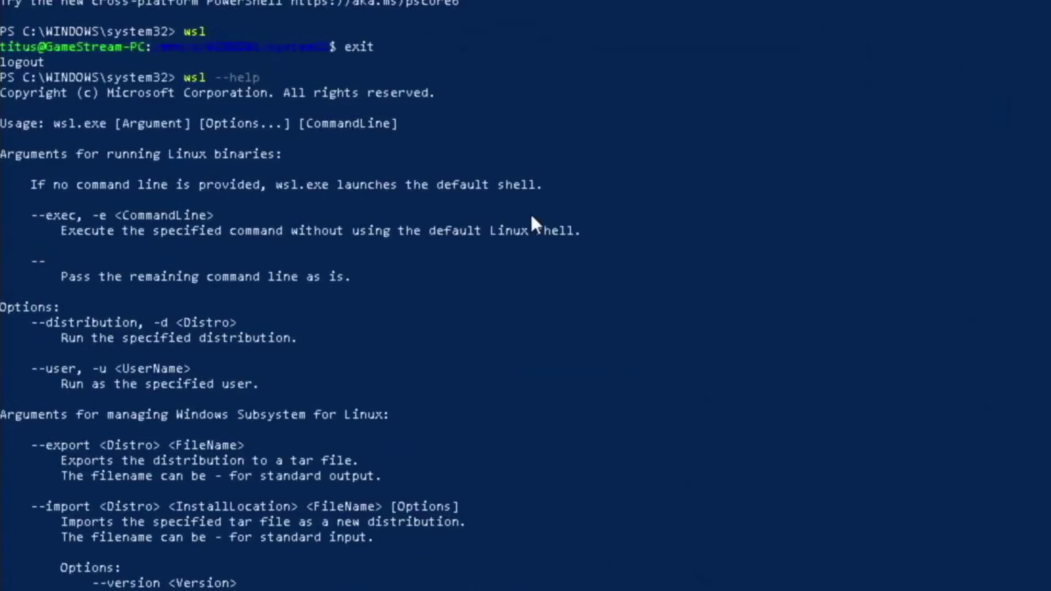
List distributions with wsl -l and wsl -l -v, showing Ubuntu-20.04 on version 2
scroll(530, 221, "down", 6)
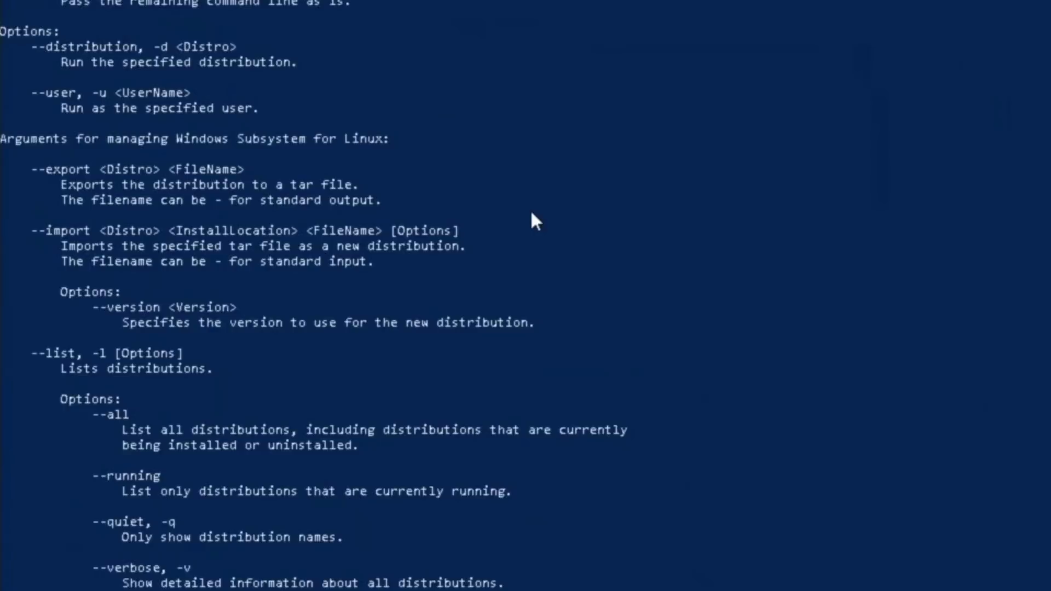
type("wsl -l")
key("Return")
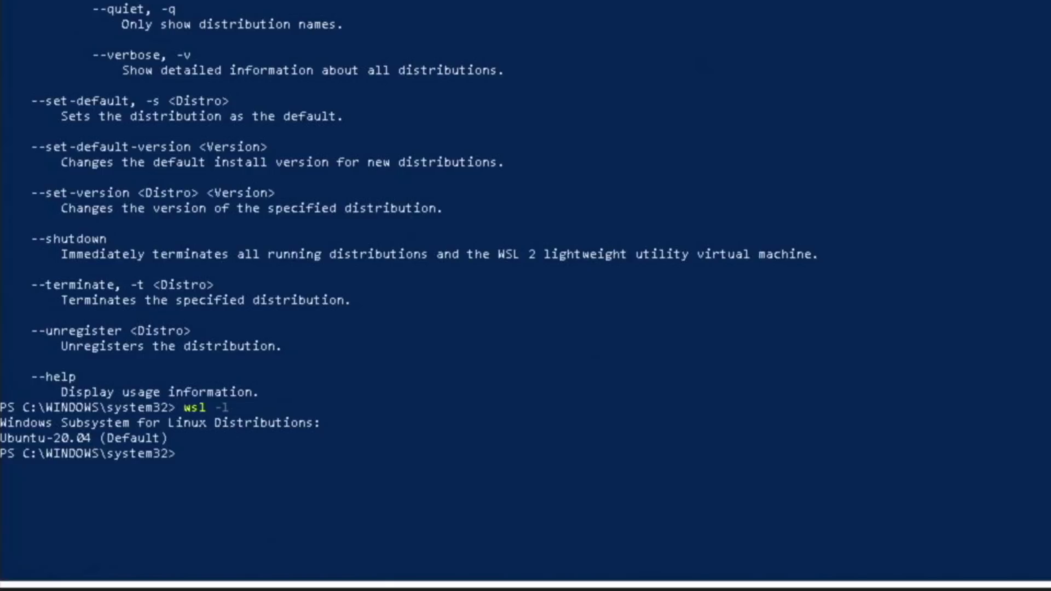
type("wsl -l -v")
key("Return")
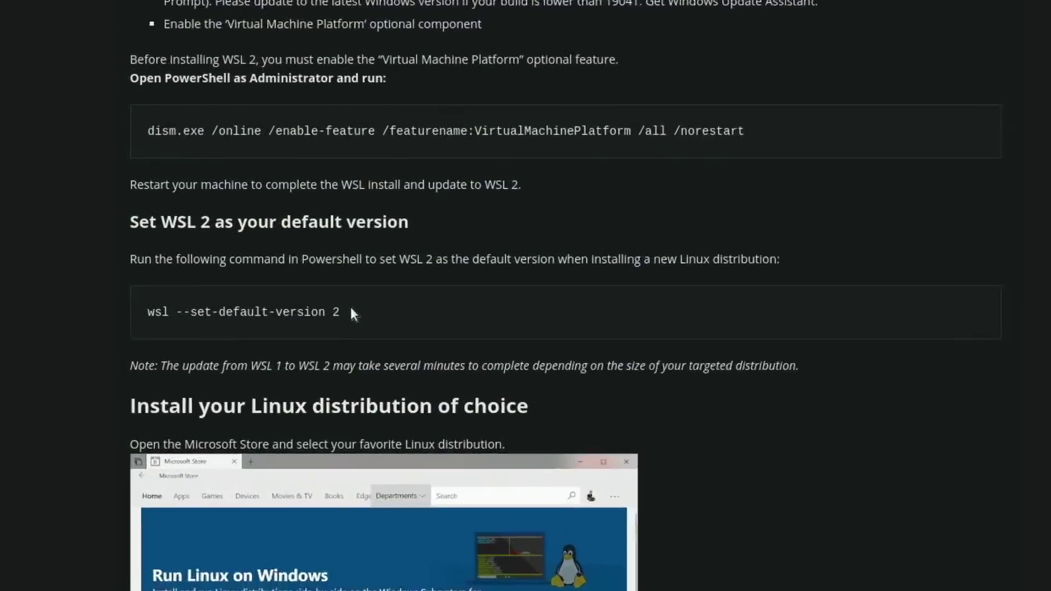
Select the wsl --set-default-version 2 command, then scroll down and select the wsl --set-version command
left_click_drag(404, 305, 276, 305)
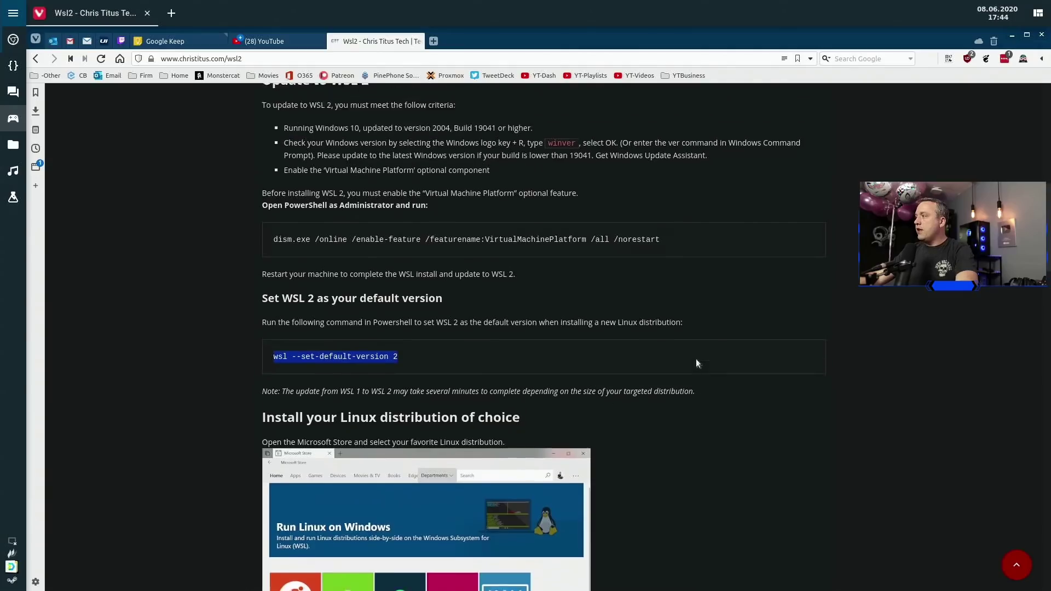
scroll(695, 359, "down", 7)
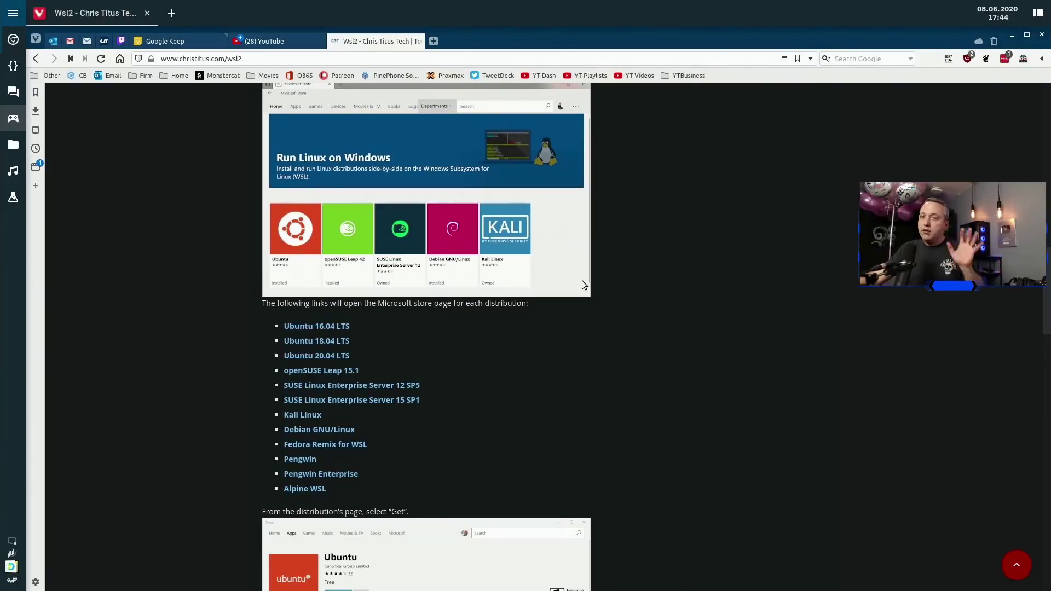
scroll(583, 280, "down", 10)
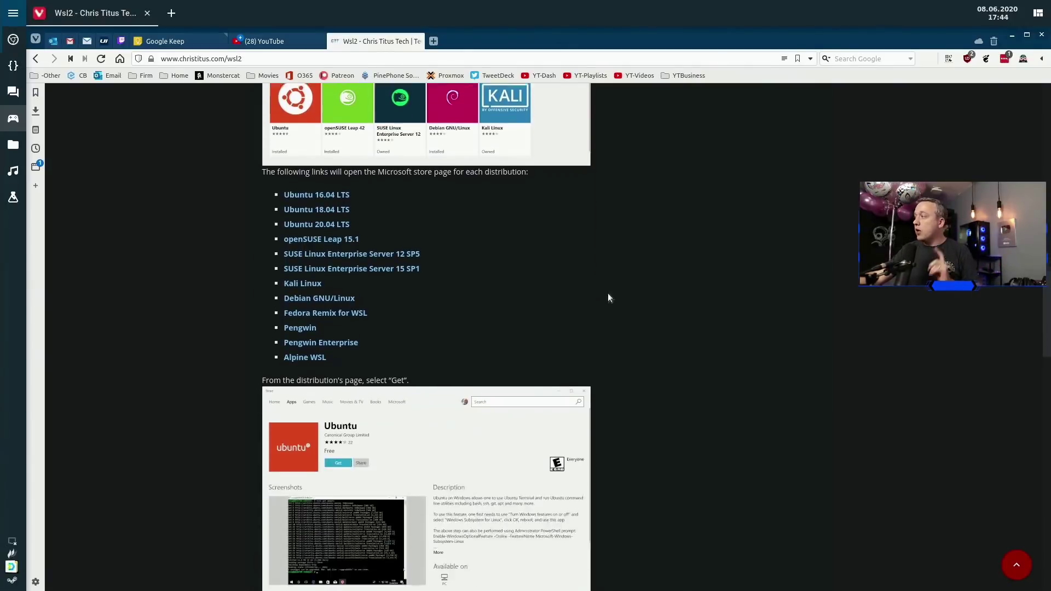
scroll(600, 286, "down", 3)
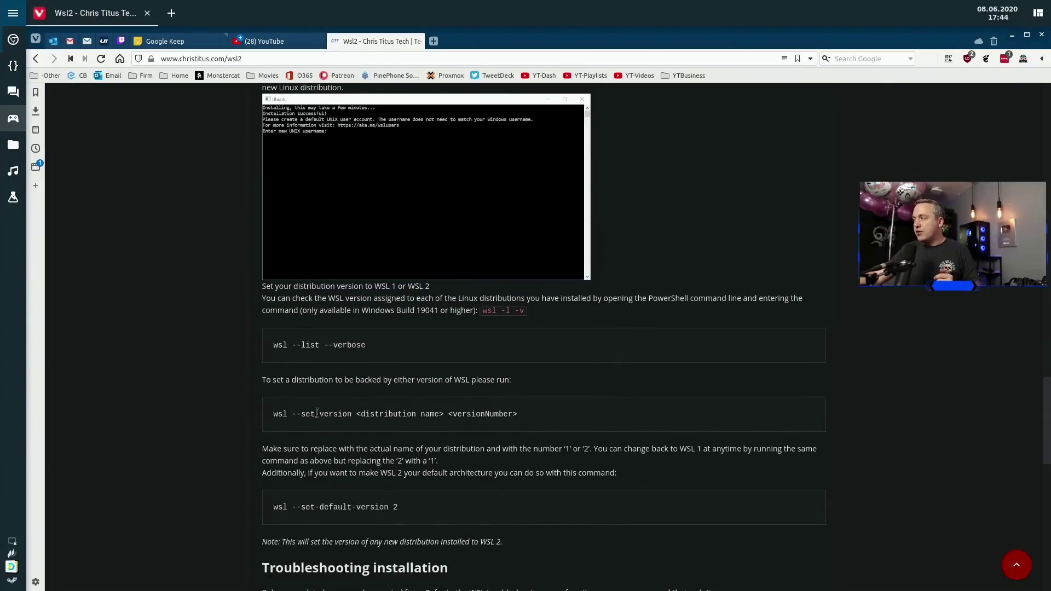
left_click_drag(272, 414, 351, 415)
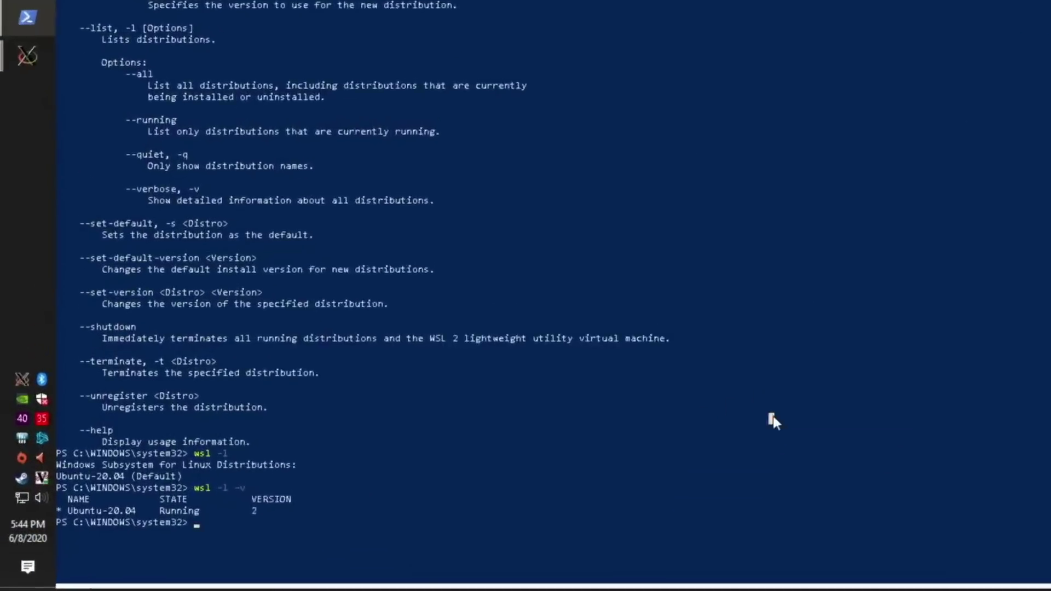
Run wsl --set-version Ubuntu-20.04 2, then rerun the listing to confirm version 2
type("wsl --set-version")
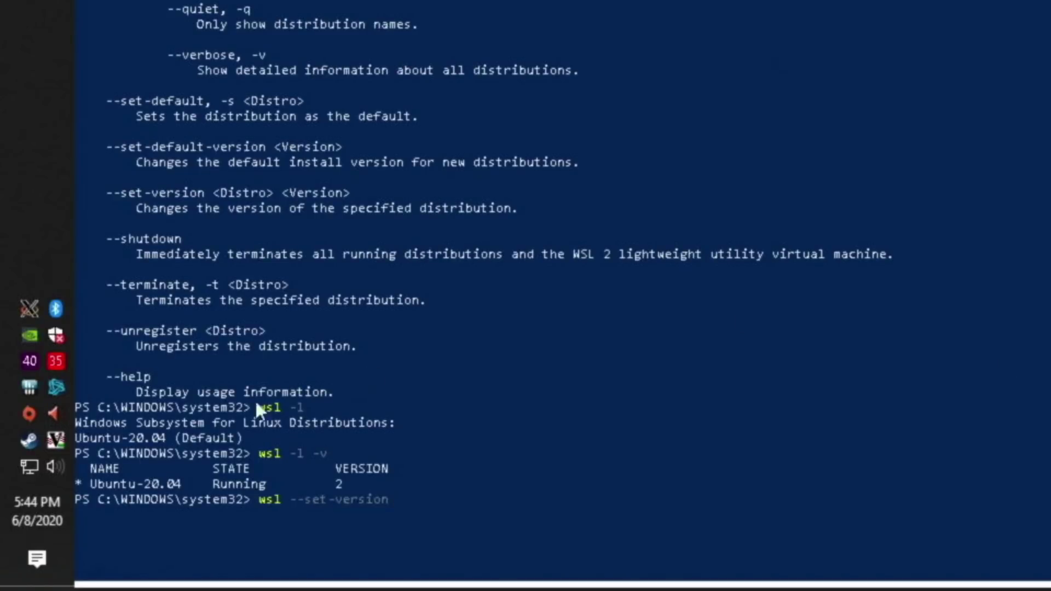
type(" Ubuntu-29")
key("BackSpace")
type("0.04 ")
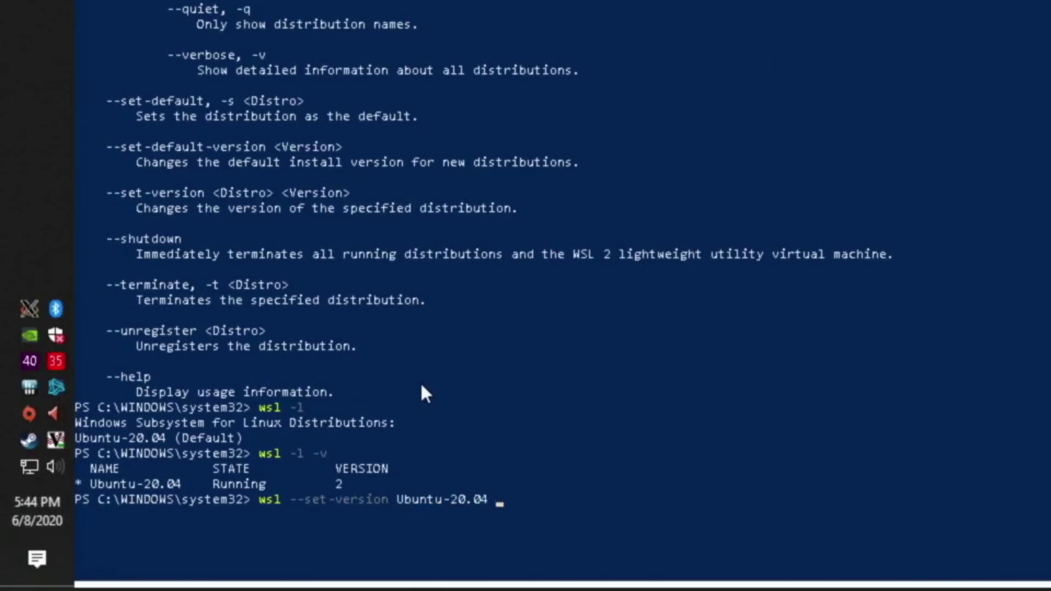
type("2")
key("Return")
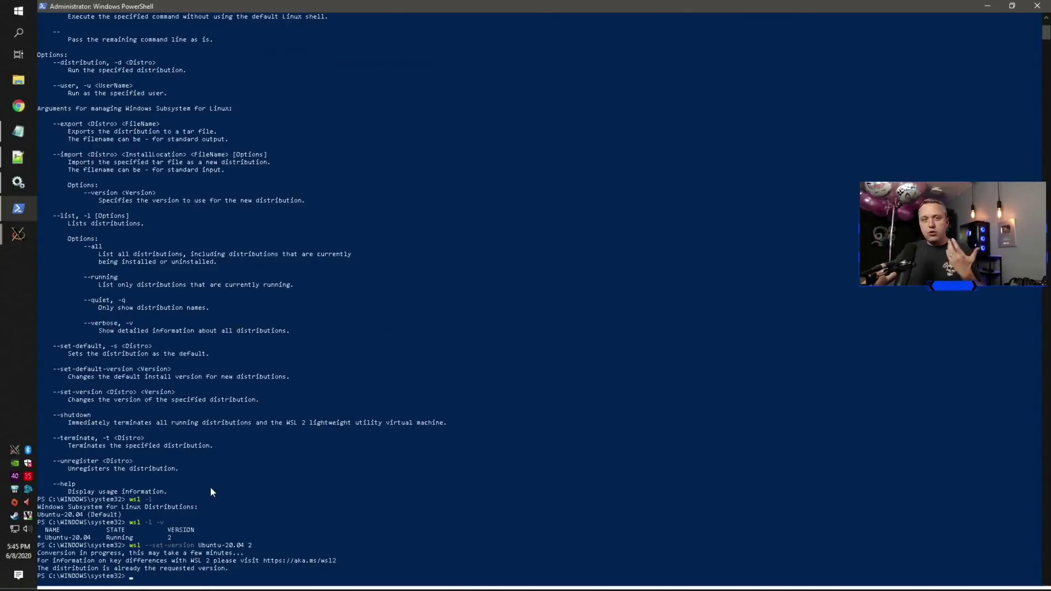
key("Up")
key("Up")
key("Return")
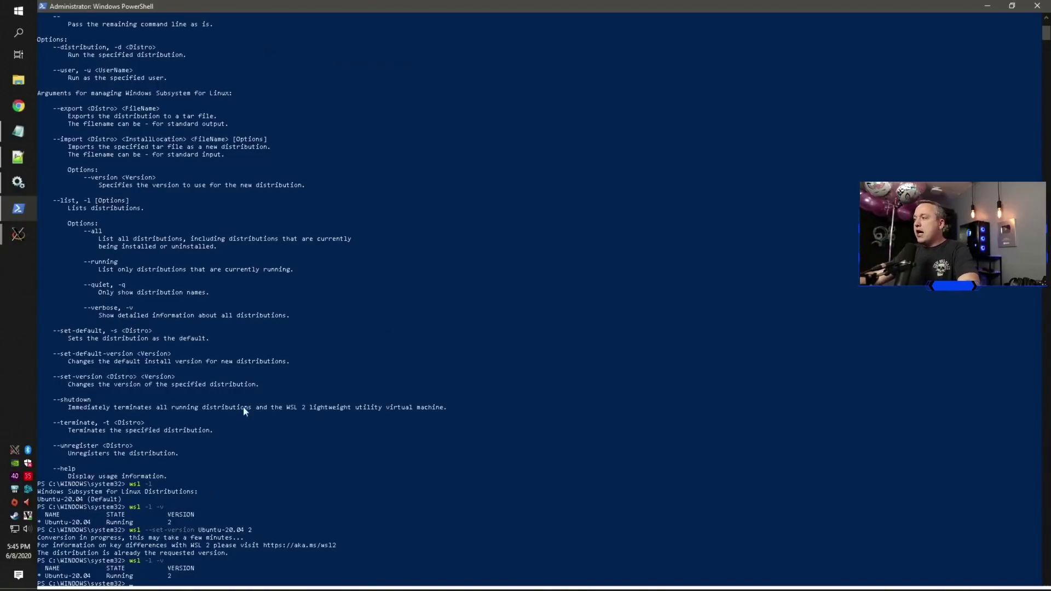
Close PowerShell and reopen Windows PowerShell (Admin) from the Start right-click menu
left_click(1037, 5)
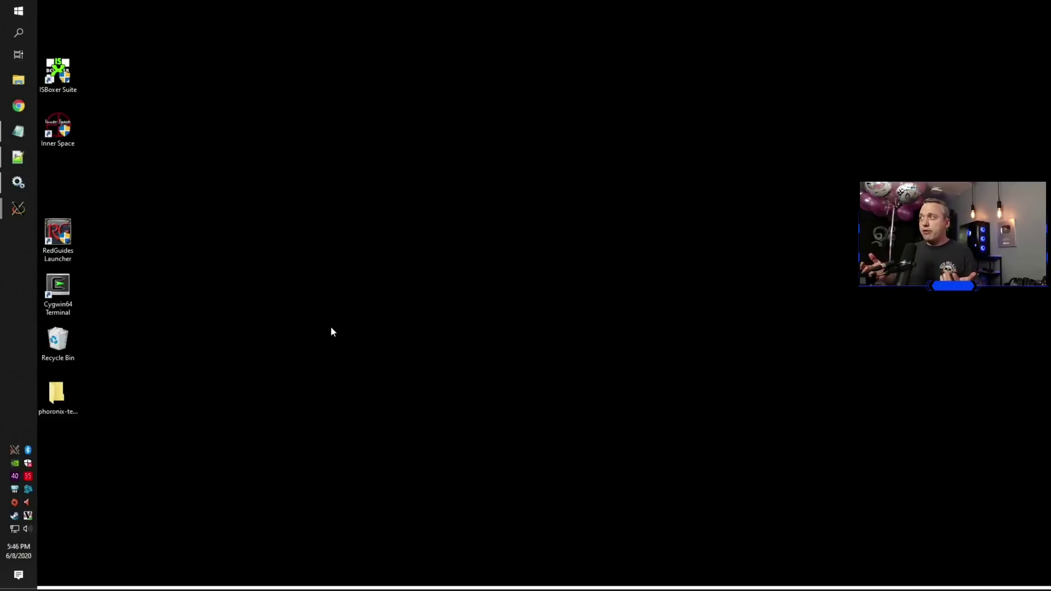
right_click(19, 9)
key("a")
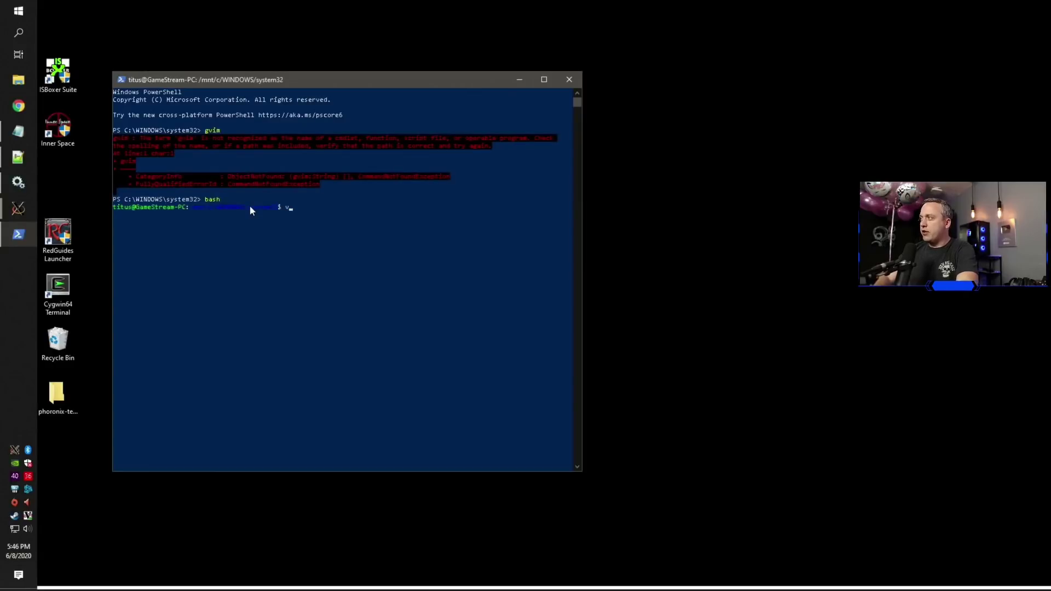
Launch gvim from bash, close its window, then exit bash back to PowerShell
type("gvim")
key("Return")
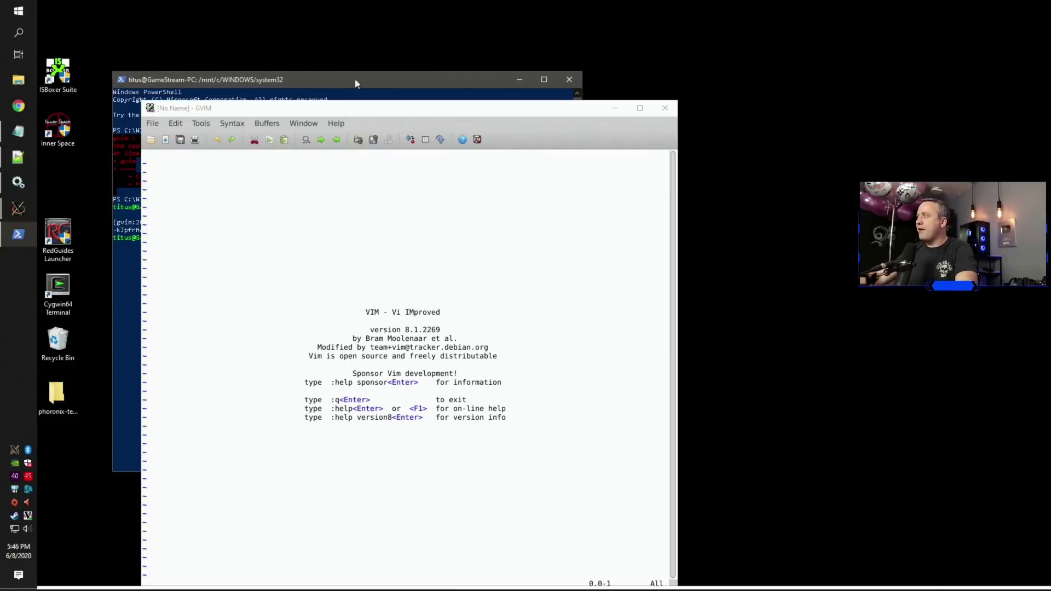
left_click(666, 109)
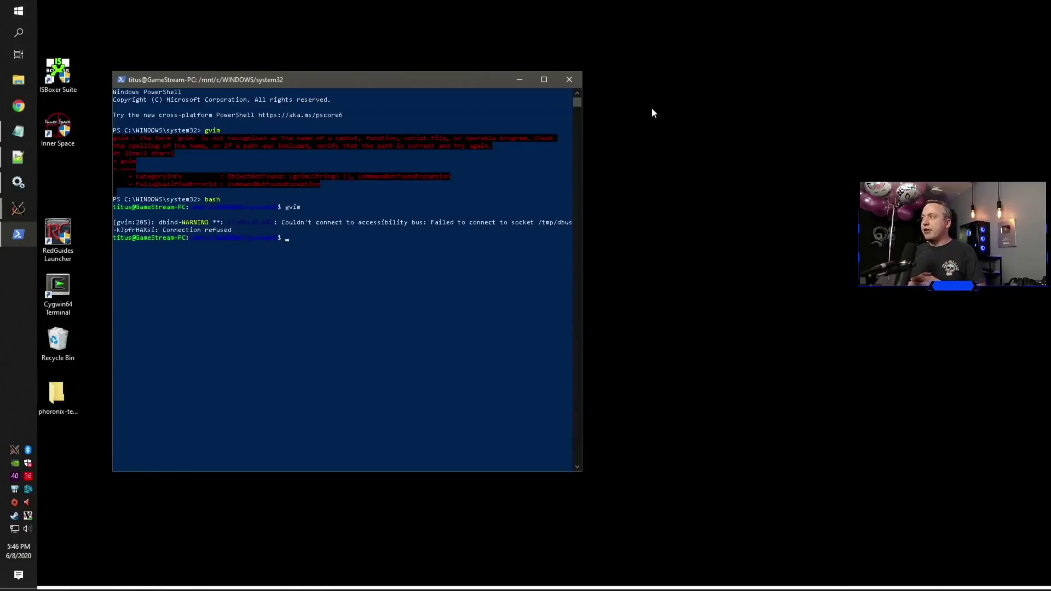
type("exit")
key("Return")
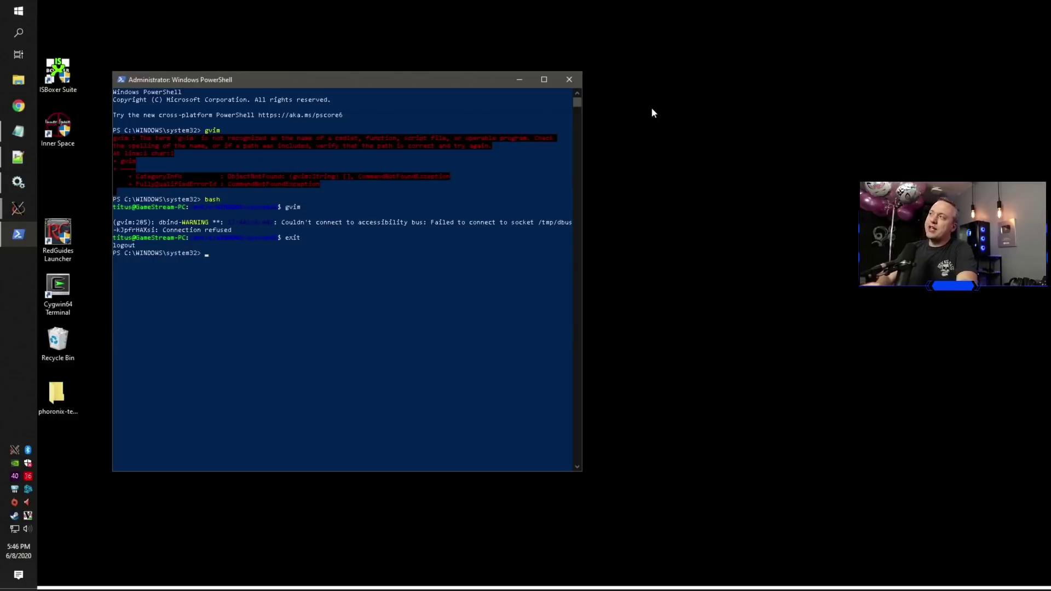